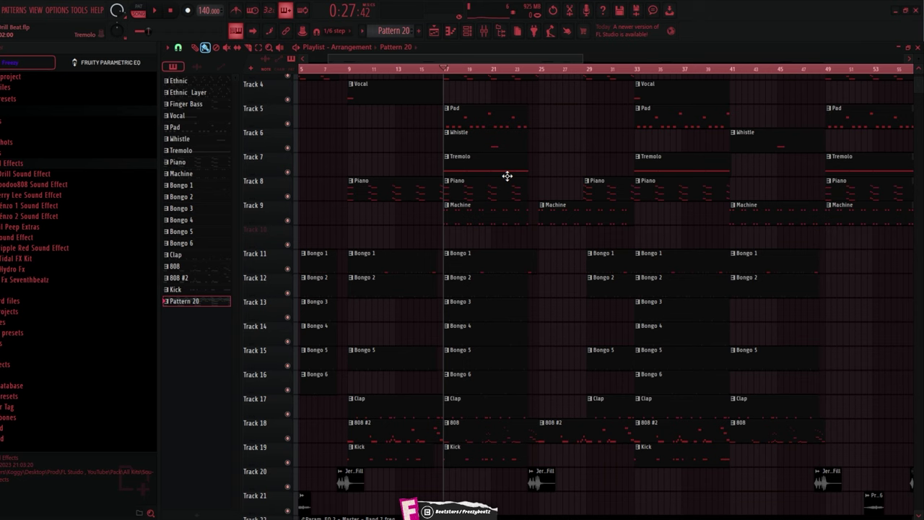
Review the arrangement of pattern and audio clips across the playlist tracks
scroll(566, 165, down, 1)
scroll(561, 143, up, 3)
scroll(555, 155, down, 2)
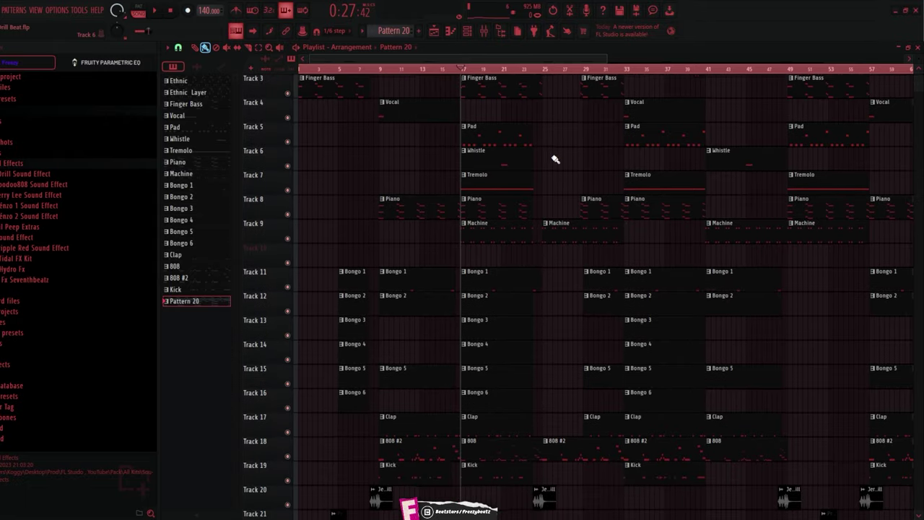
scroll(555, 158, down, 1)
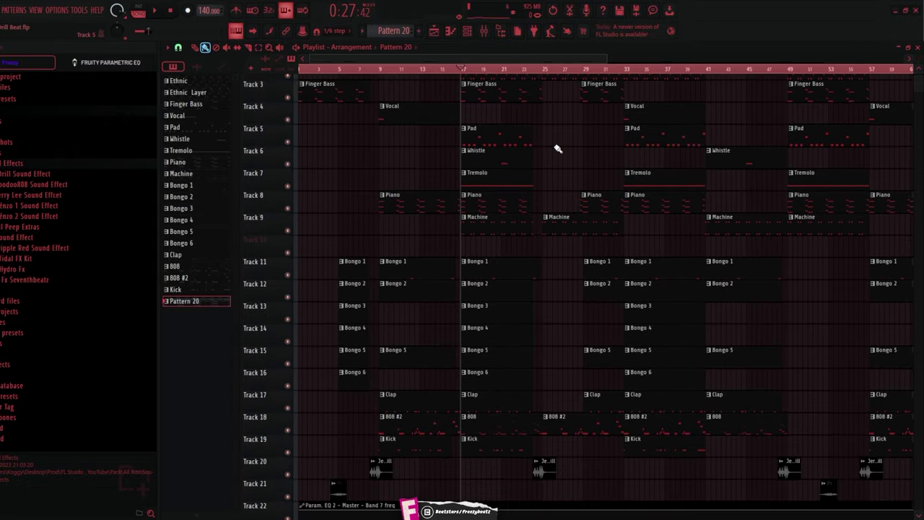
scroll(558, 149, down, 2)
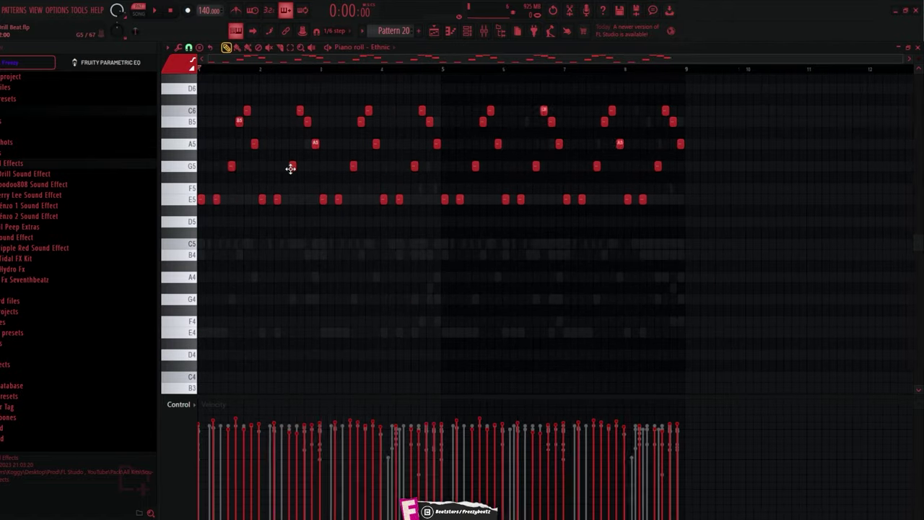
Examine the Ethnic melody's notes in the piano roll
scroll(315, 136, down, 5)
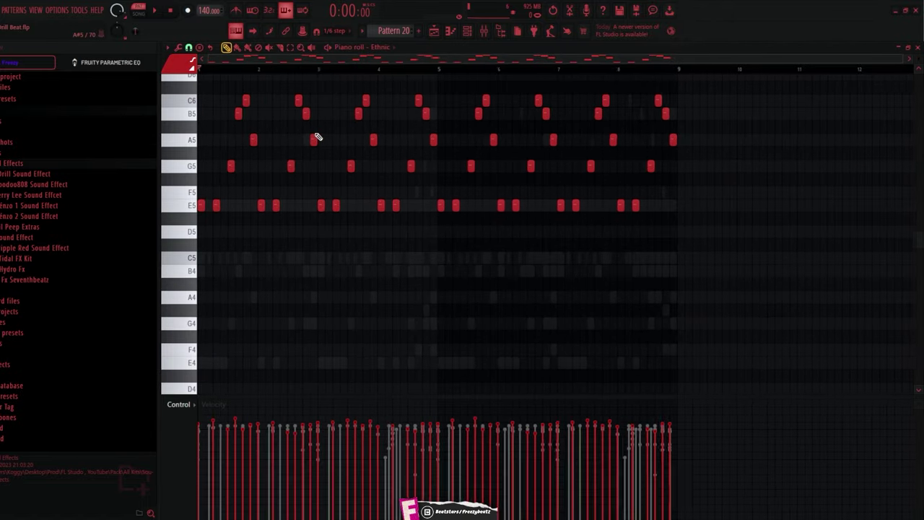
click(290, 47)
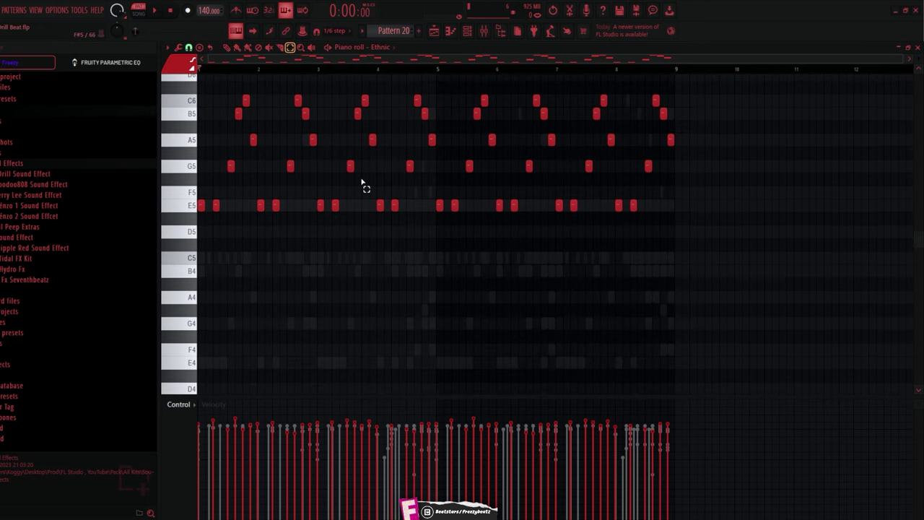
scroll(358, 177, up, 2)
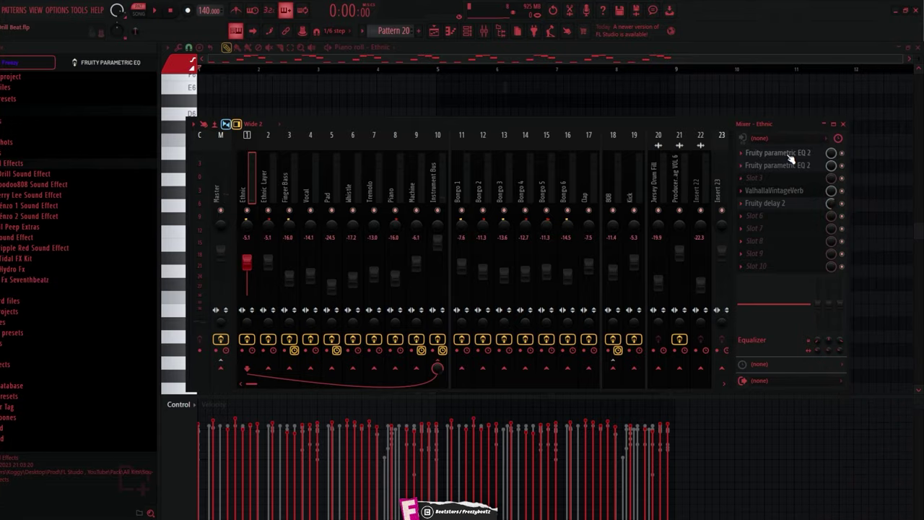
Inspect the Parametric EQ 2, ValhallaVintageVerb and Fruity delay 2 settings on the Ethnic mixer track
click(794, 155)
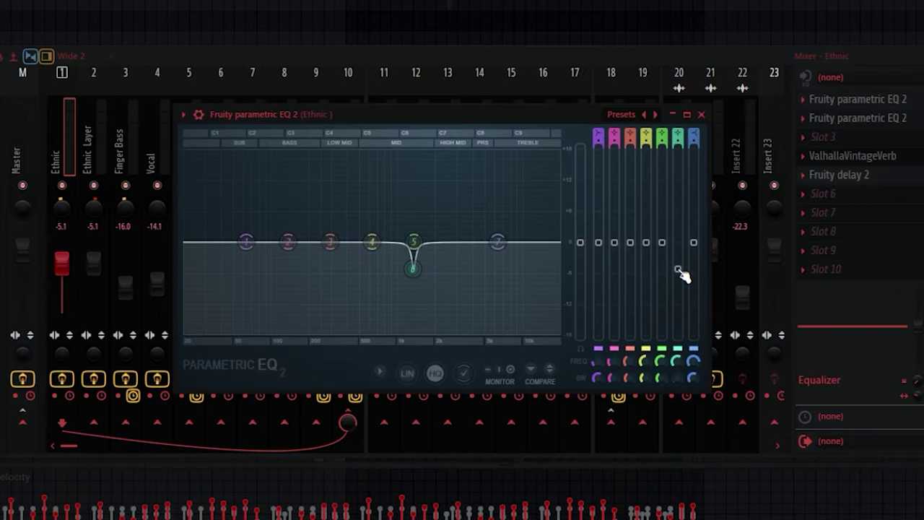
drag(682, 274, 677, 177)
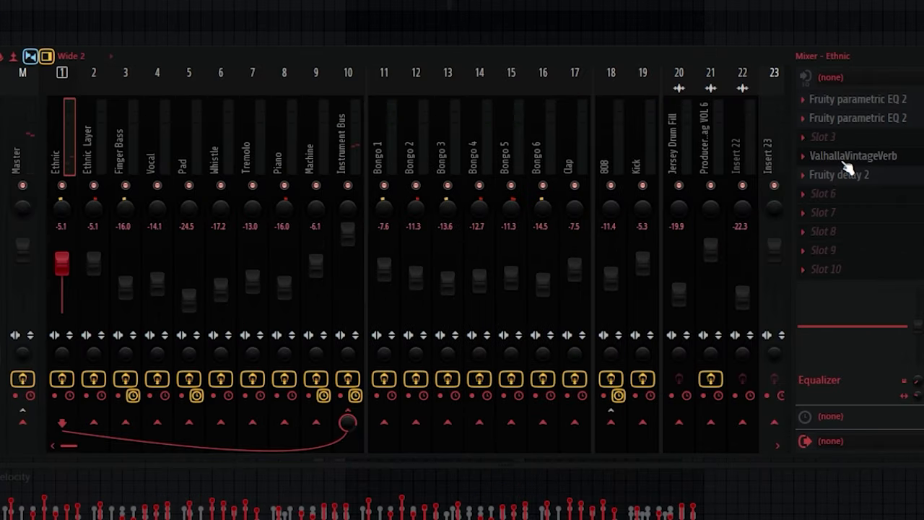
click(845, 163)
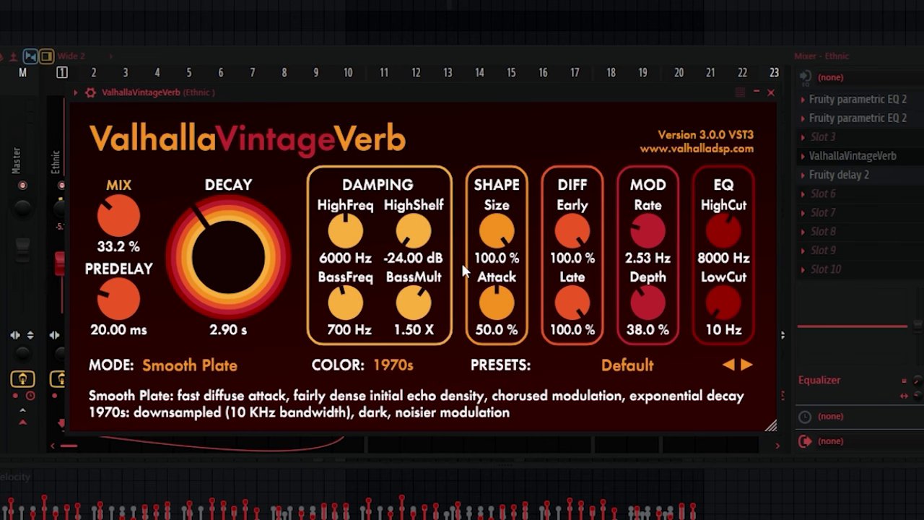
click(872, 180)
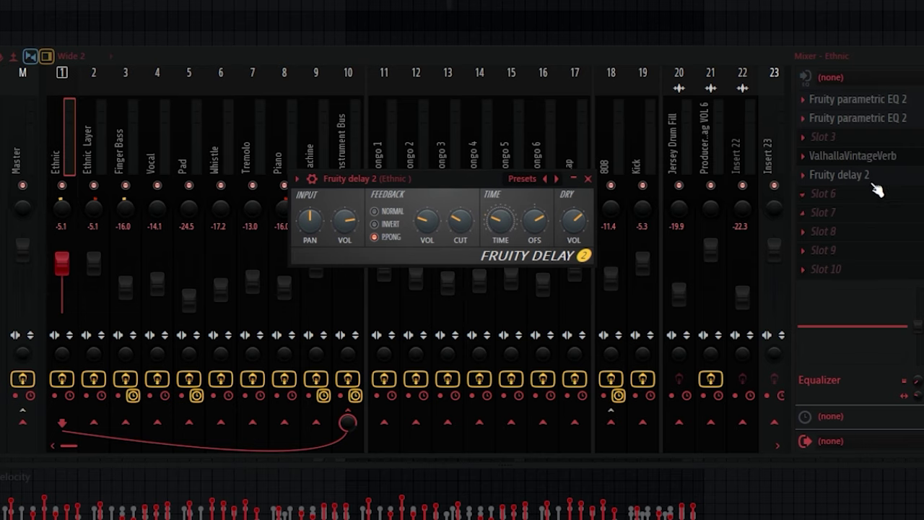
click(868, 176)
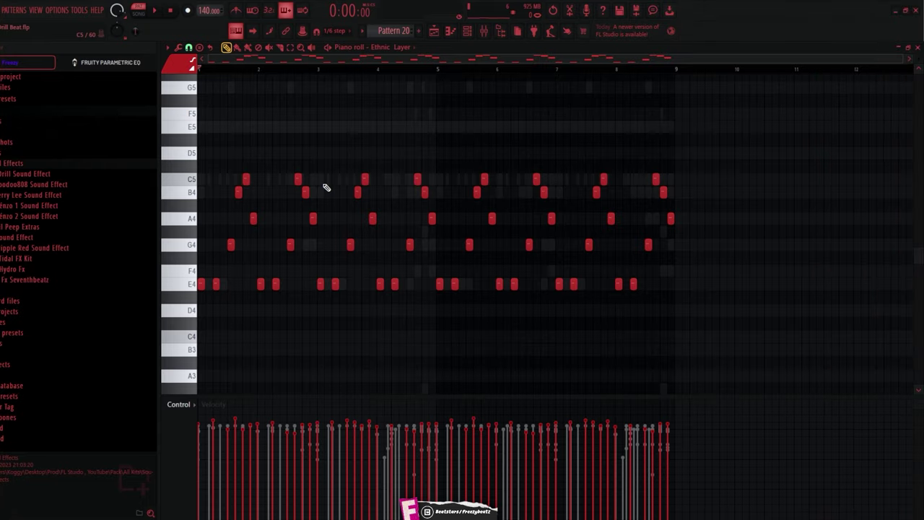
Look up the Ethnic Layer channel's instrument and highlight its E4 notes in the piano roll
scroll(326, 187, down, 1)
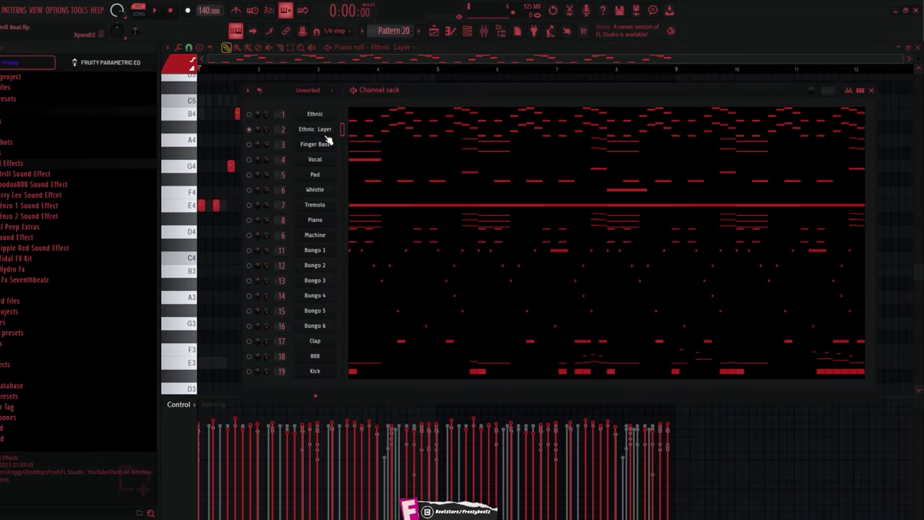
click(326, 137)
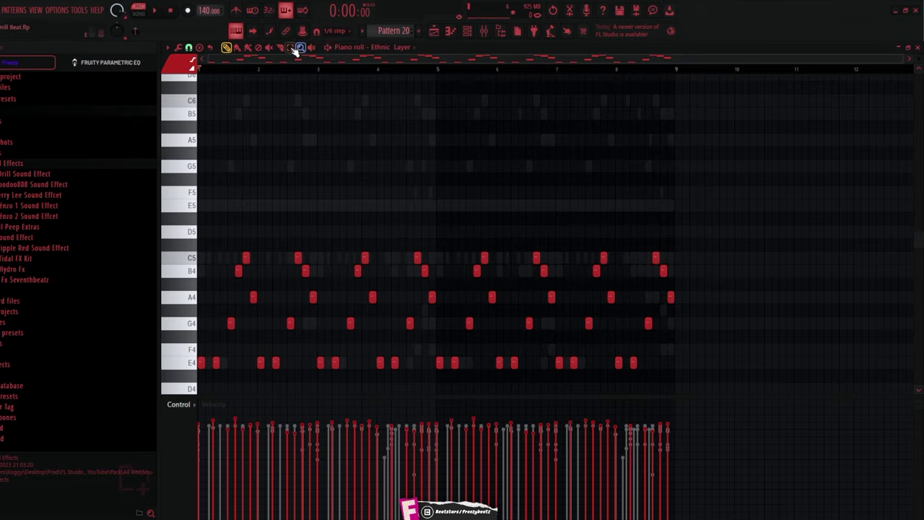
click(291, 49)
scroll(505, 215, down, 2)
drag(725, 342, 200, 162)
click(231, 296)
click(191, 288)
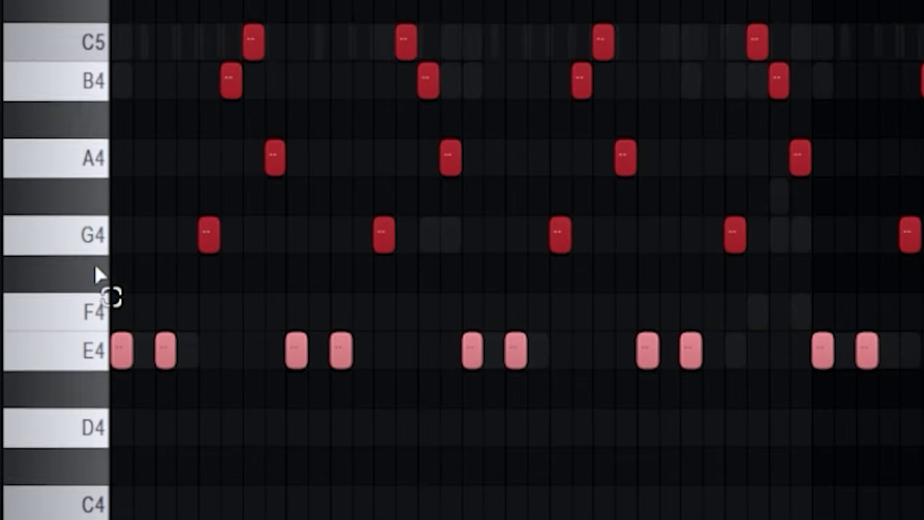
Clear the note selection, return to the draw tool and play the Ethnic Layer melody
scroll(192, 253, up, 2)
click(192, 211)
scroll(236, 212, down, 1)
click(227, 48)
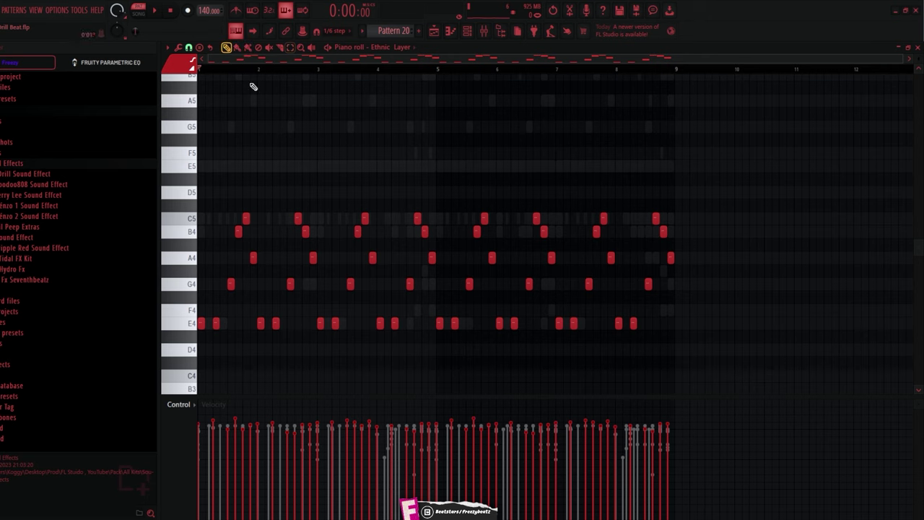
scroll(340, 177, down, 2)
key(space)
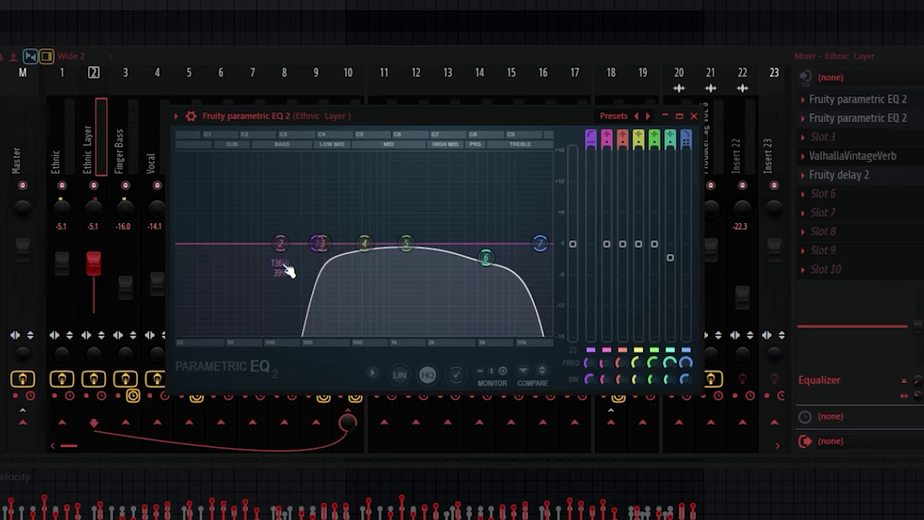
Check the Ethnic Layer's first Parametric EQ 2 and slightly reduce the band 6 cut in the second one
click(318, 244)
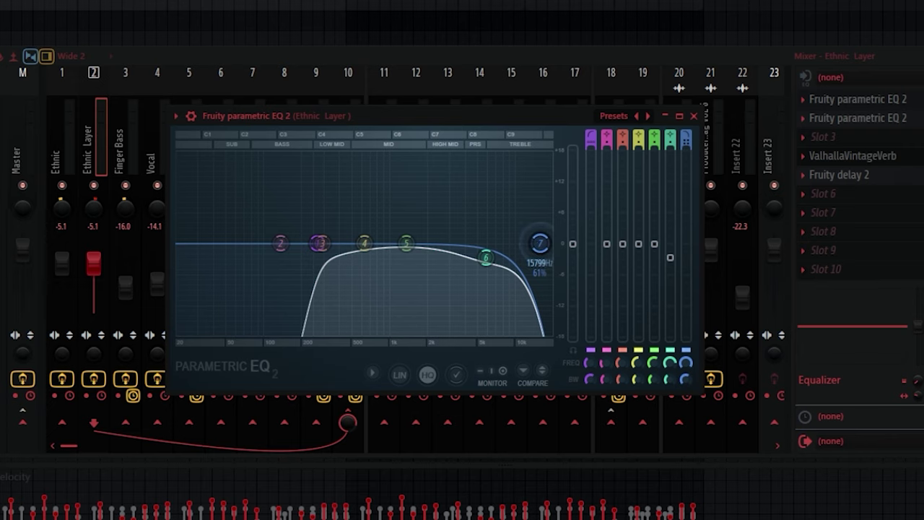
click(851, 102)
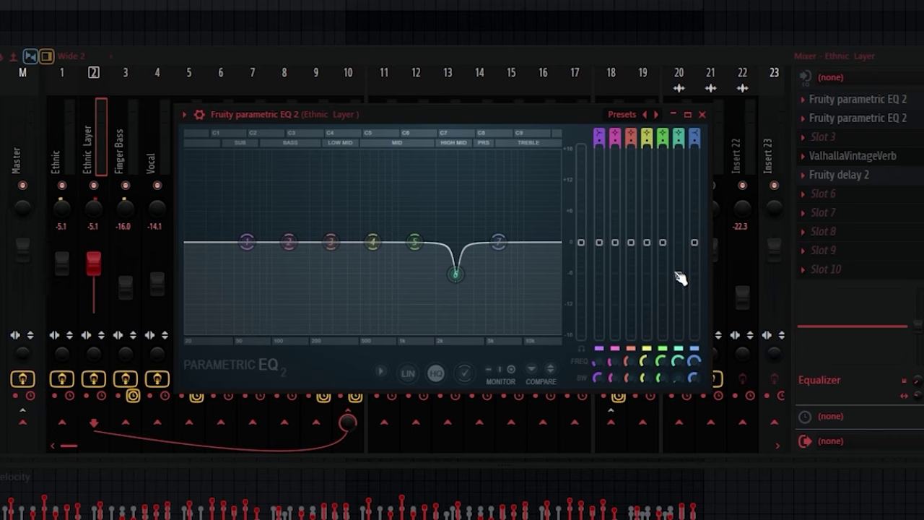
mouse_move(679, 279)
mouse_down()
mouse_move(679, 185)
mouse_move(679, 268)
mouse_up()
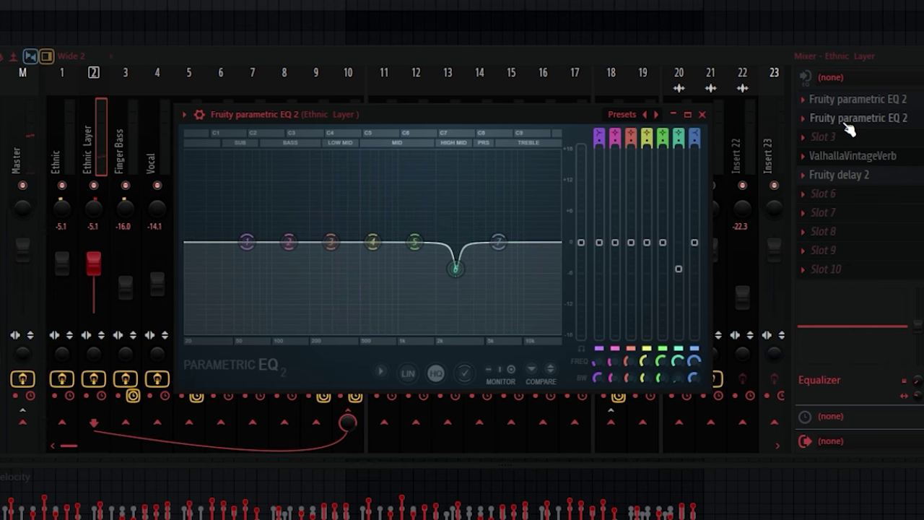
Inspect the ValhallaVintageVerb and Fruity delay 2 settings on the Ethnic Layer mixer track
click(852, 156)
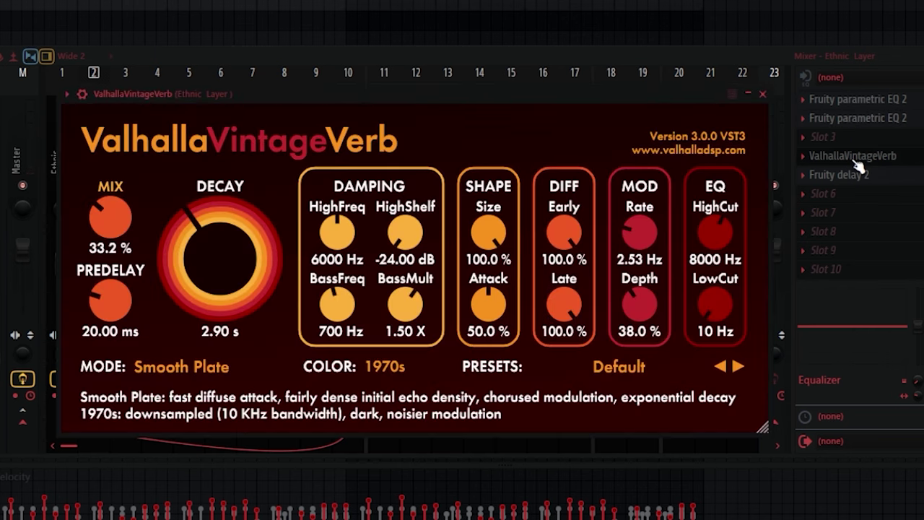
click(857, 162)
click(860, 180)
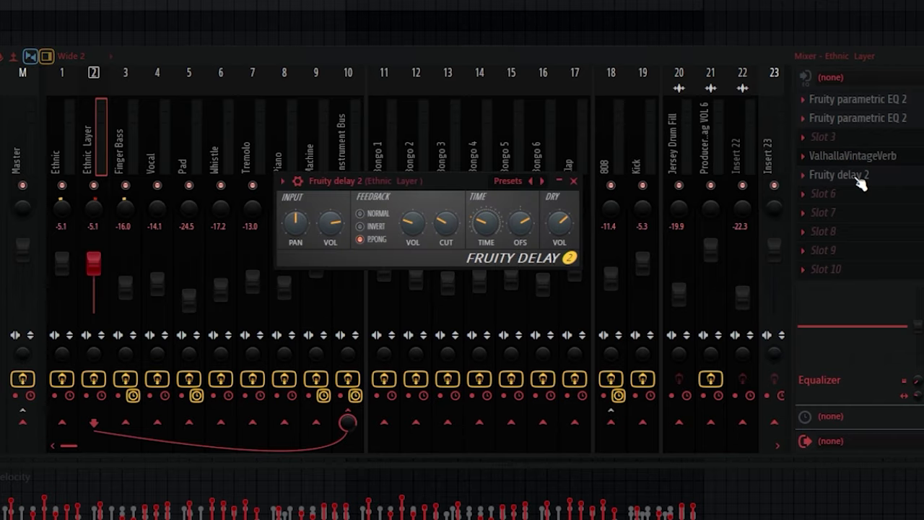
click(855, 181)
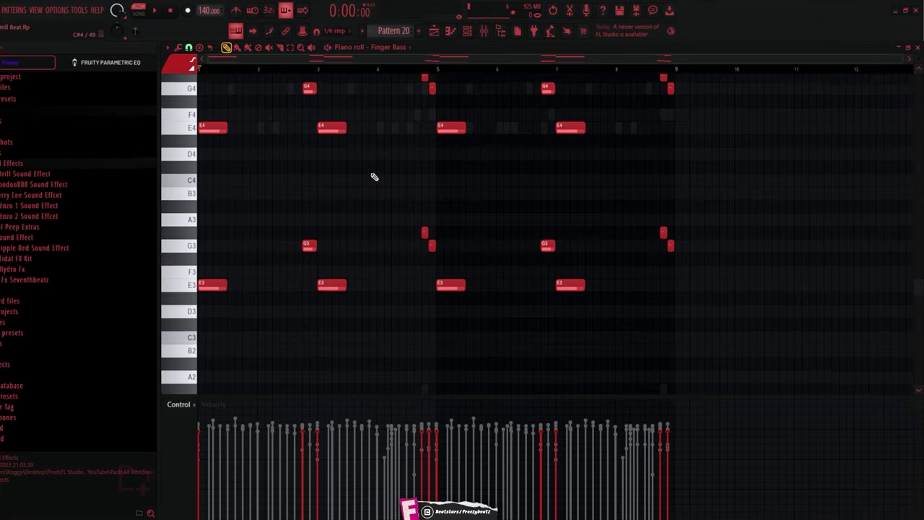
Highlight the Finger Bass line's E4 and E3 octave notes in the piano roll, then clear the selection
scroll(433, 170, up, 2)
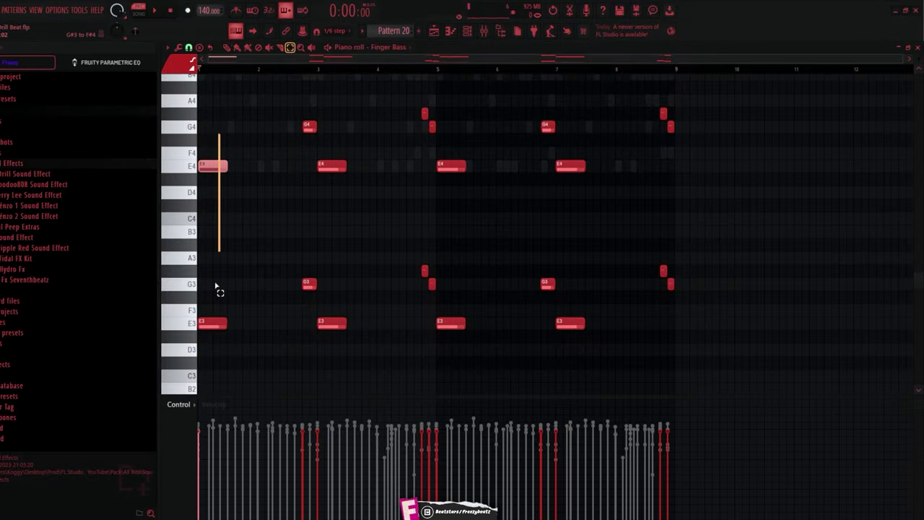
ctrl+click(193, 170)
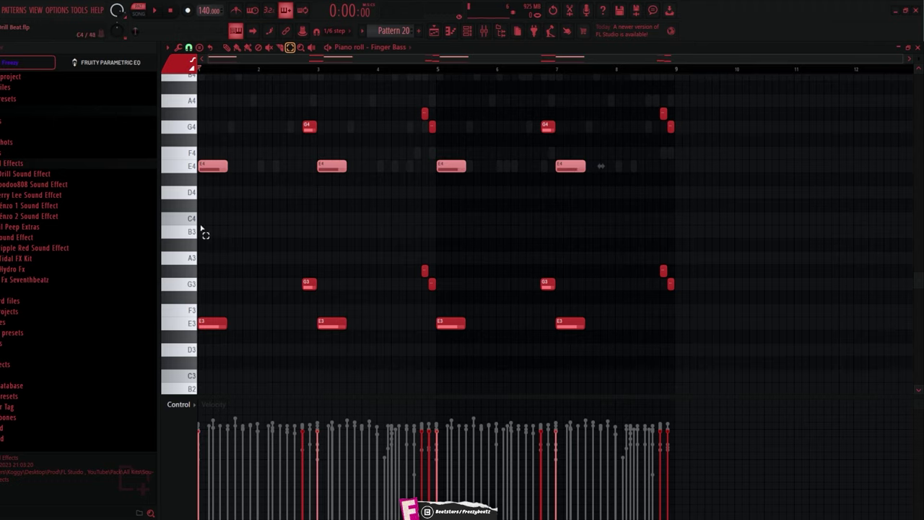
ctrl+click(185, 329)
drag(350, 266, 275, 288)
click(262, 320)
click(325, 327)
click(334, 284)
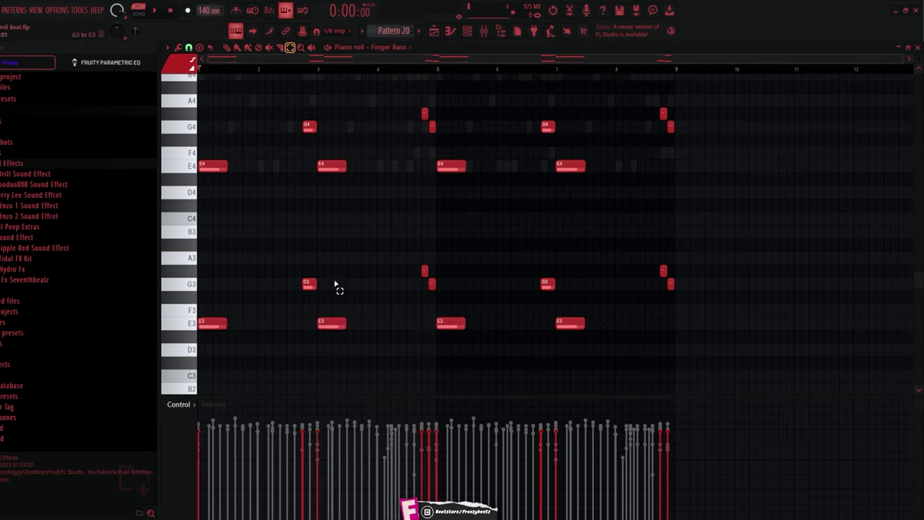
Highlight the Finger Bass's E3 note at bar 5, clear the selection and play the bass line
click(443, 322)
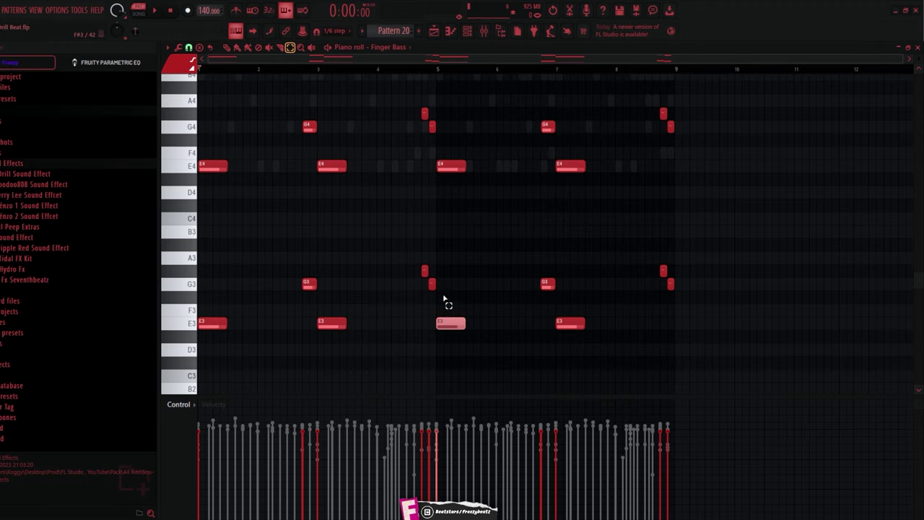
click(445, 297)
mouse_move(403, 267)
mouse_down()
mouse_move(433, 272)
mouse_move(410, 270)
mouse_up()
click(289, 204)
key(space)
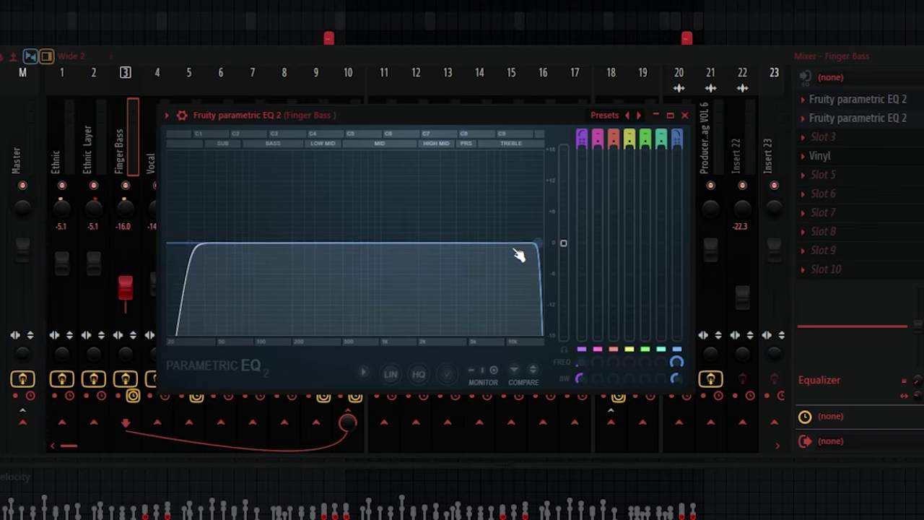
Inspect the second Parametric EQ 2 and the Vinyl effect on the Finger Bass mixer track
click(852, 116)
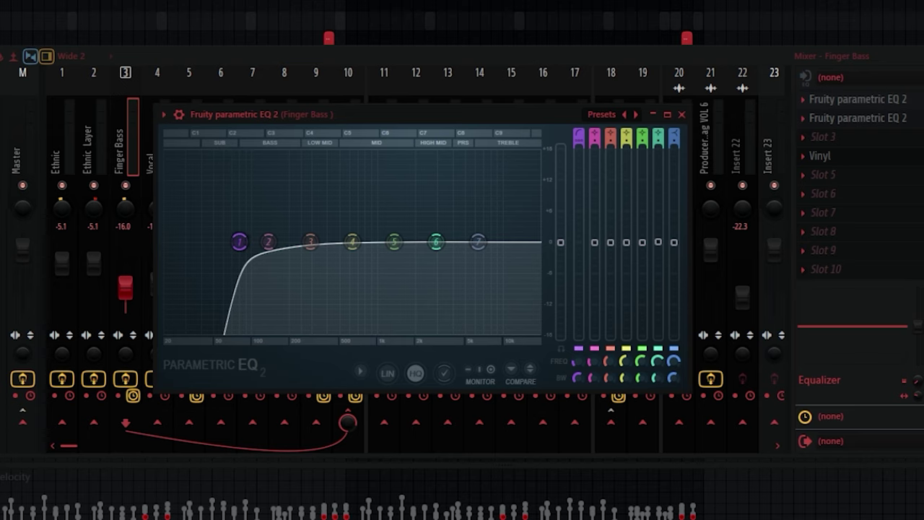
click(845, 160)
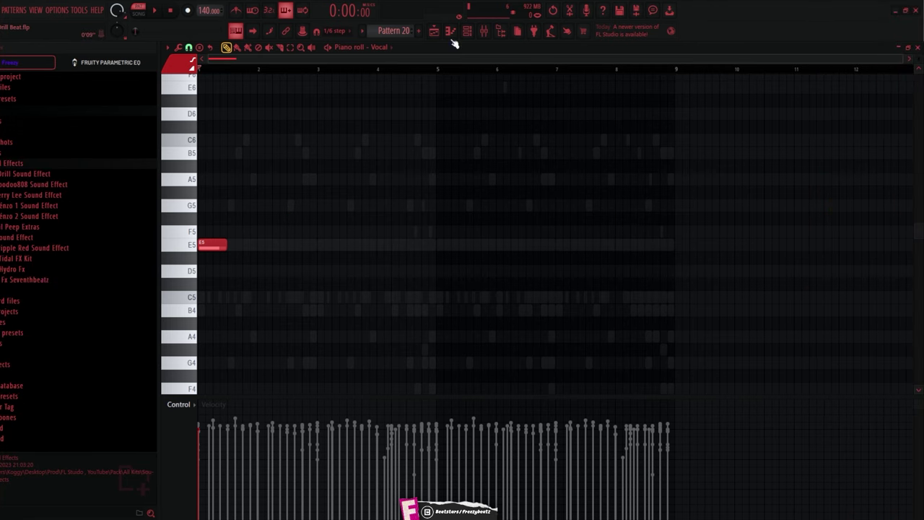
Check the Vocal channel's sampler settings, close them and examine its E5 note in the piano roll
click(467, 30)
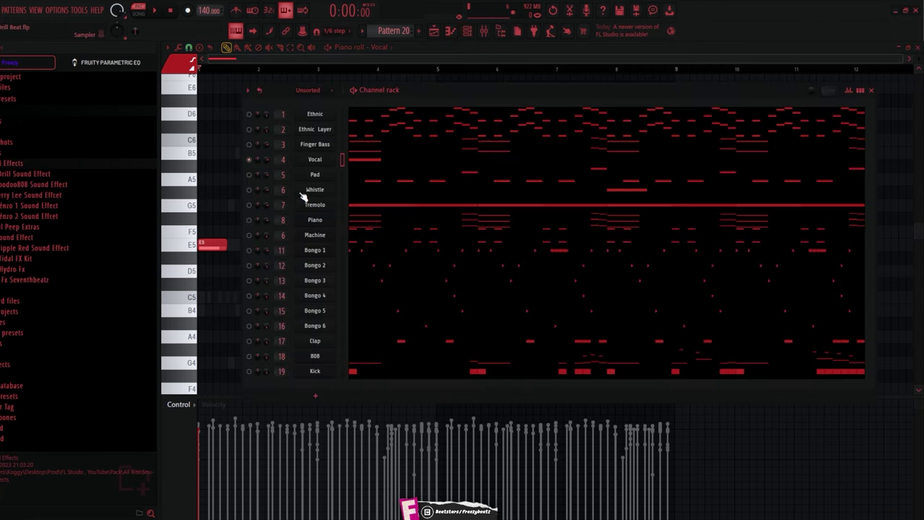
click(320, 161)
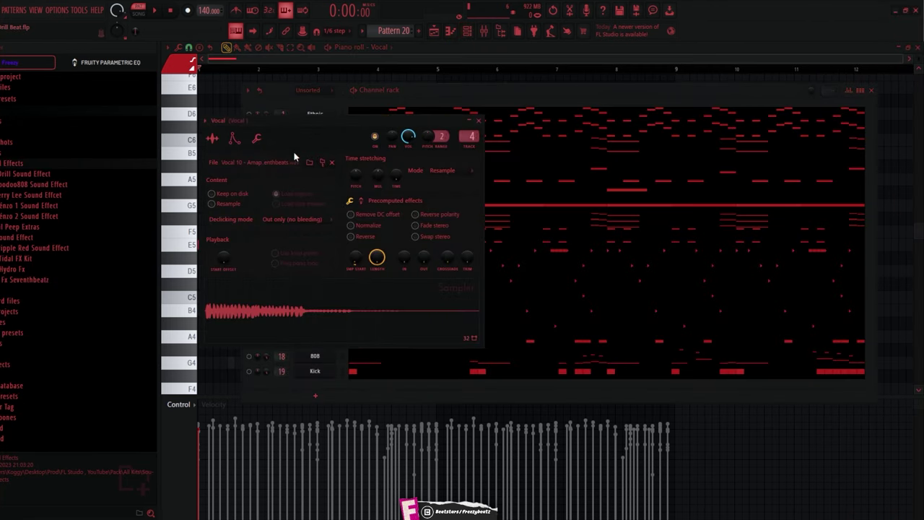
click(478, 120)
click(871, 90)
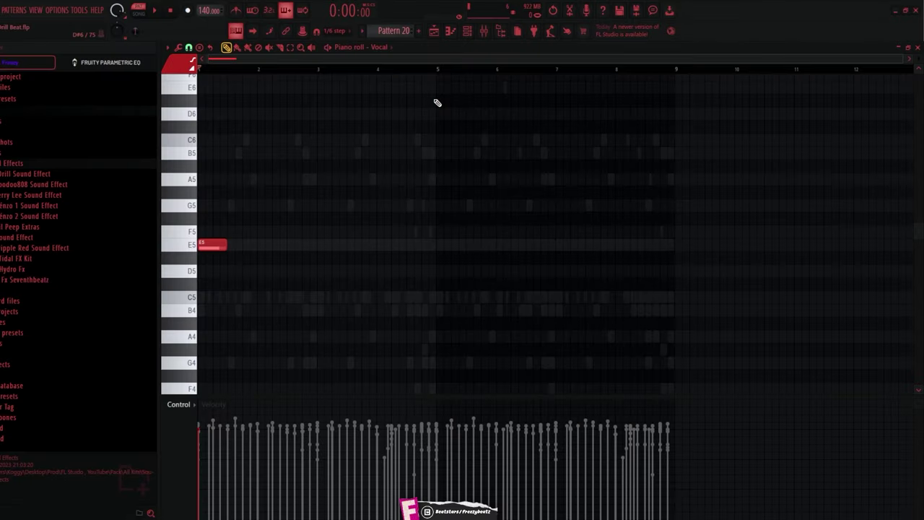
key(shift+Up)
key(shift+Up)
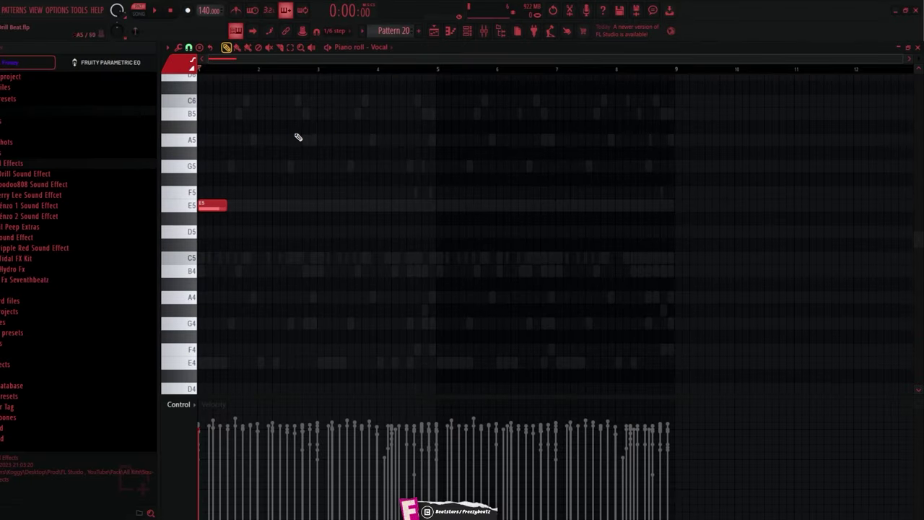
scroll(278, 156, up, 3)
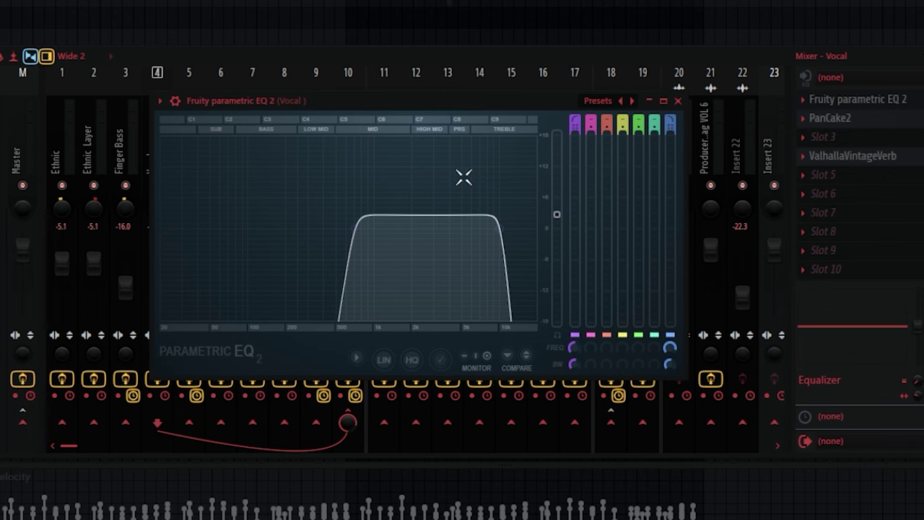
Inspect the PanCake2 and ValhallaVintageVerb effects on the Vocal mixer track and close their windows
click(831, 118)
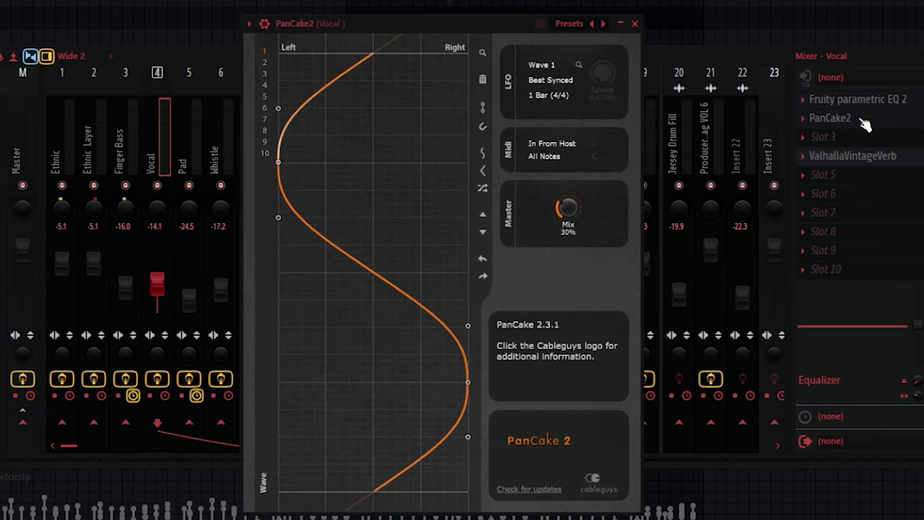
click(871, 119)
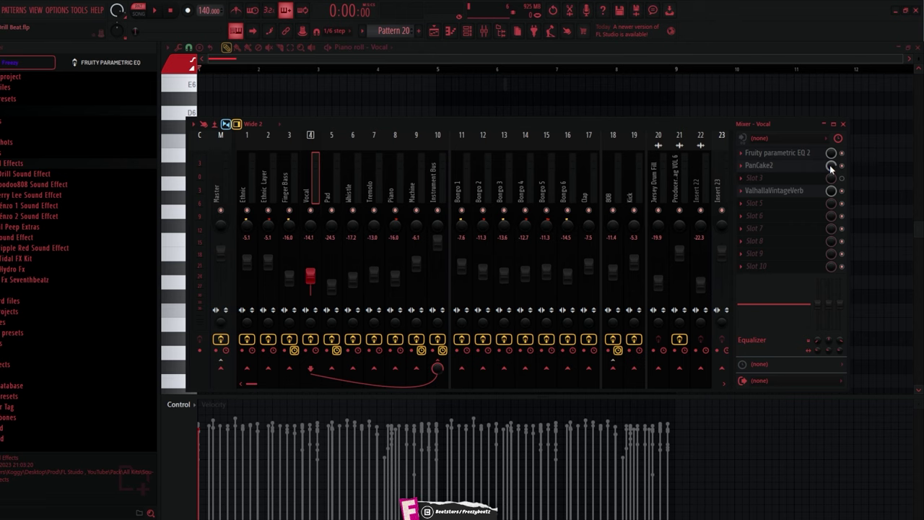
click(779, 192)
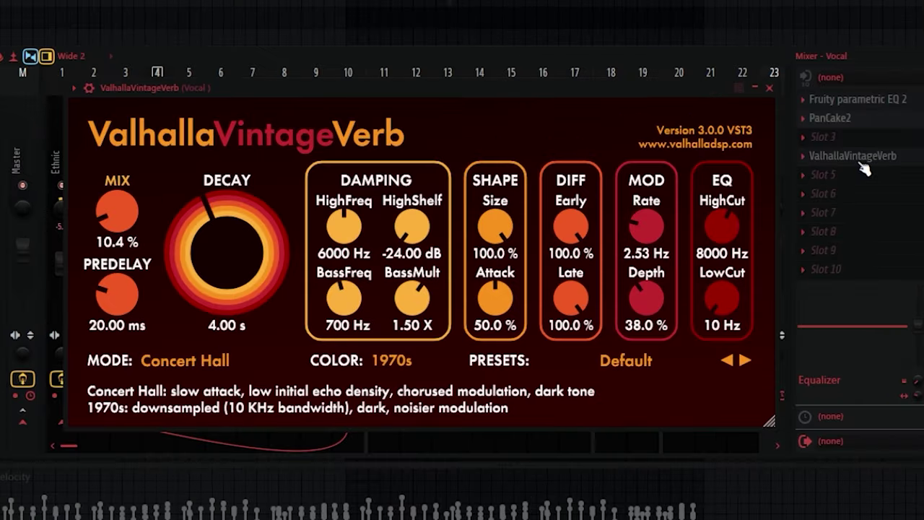
click(862, 163)
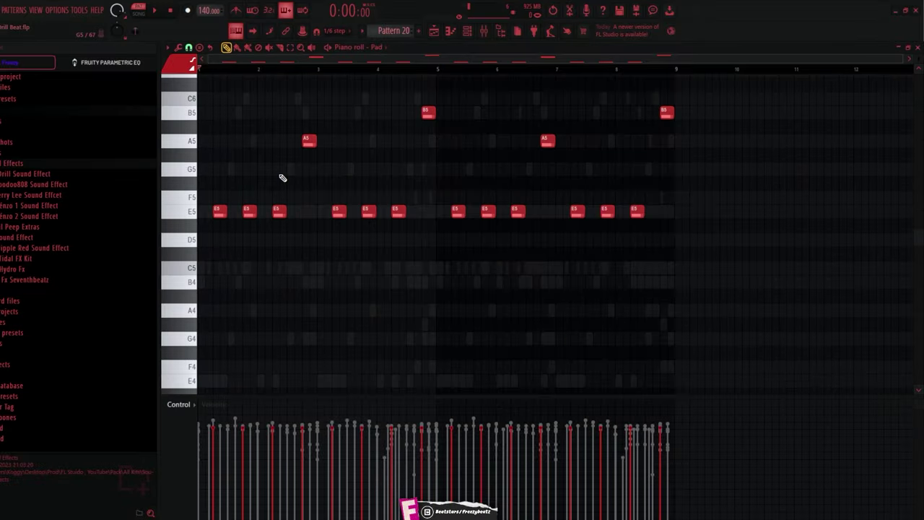
Examine the Pad channel's E5, A5 and B5 notes in the piano roll
scroll(281, 178, up, 1)
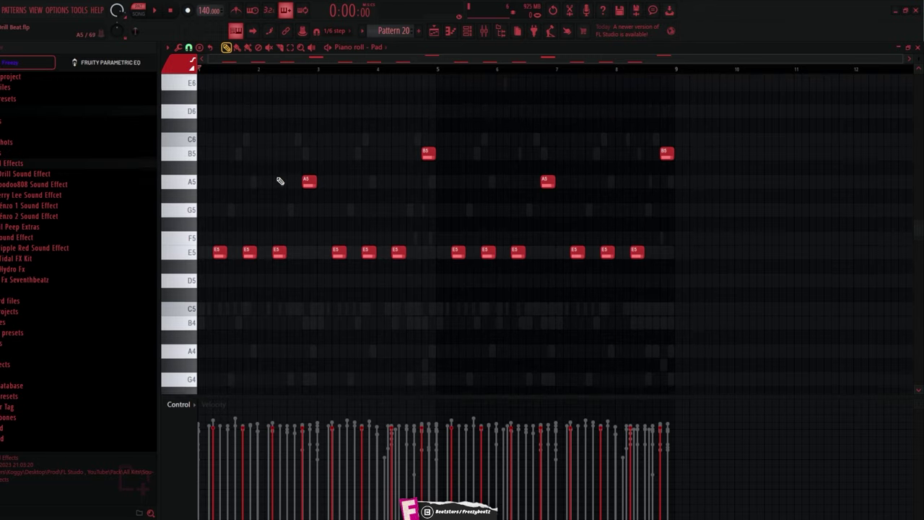
scroll(268, 186, down, 1)
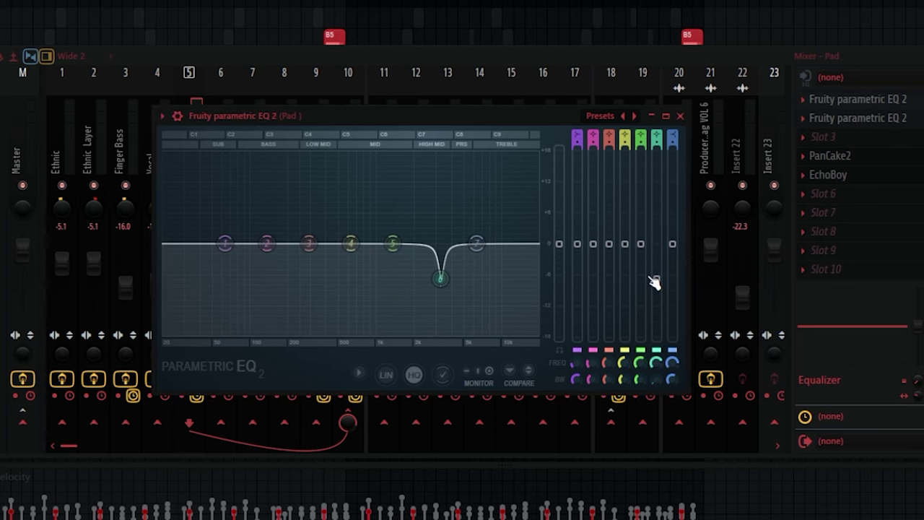
Make the band 6 cut slightly shallower in the Pad's Parametric EQ 2, then inspect its PanCake2 and EchoBoy effects
drag(654, 282, 656, 171)
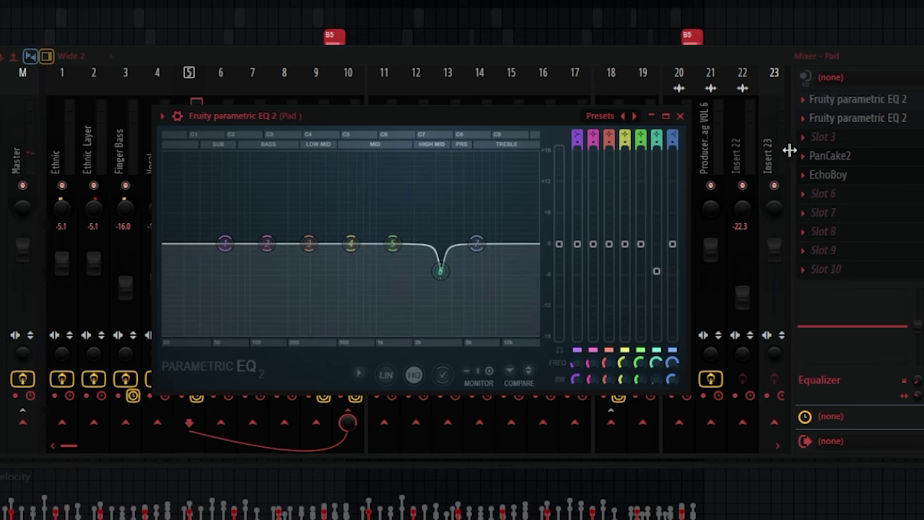
click(832, 154)
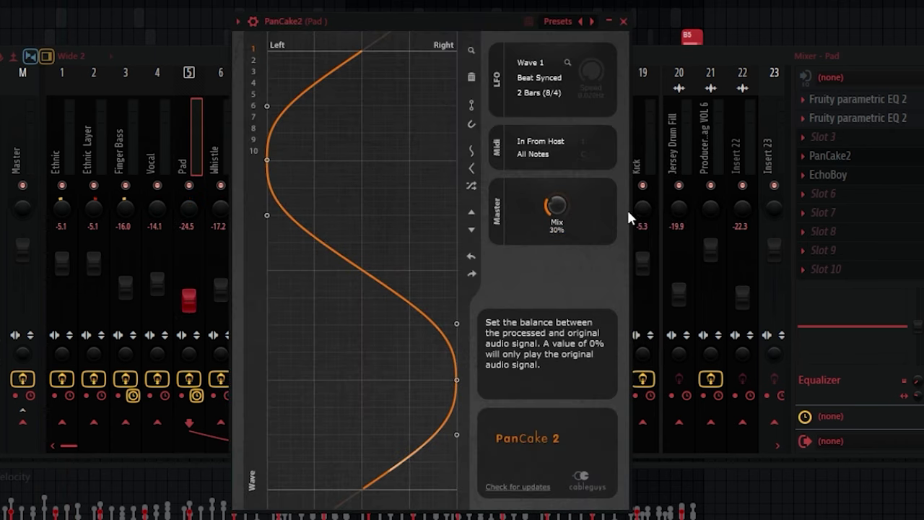
click(845, 178)
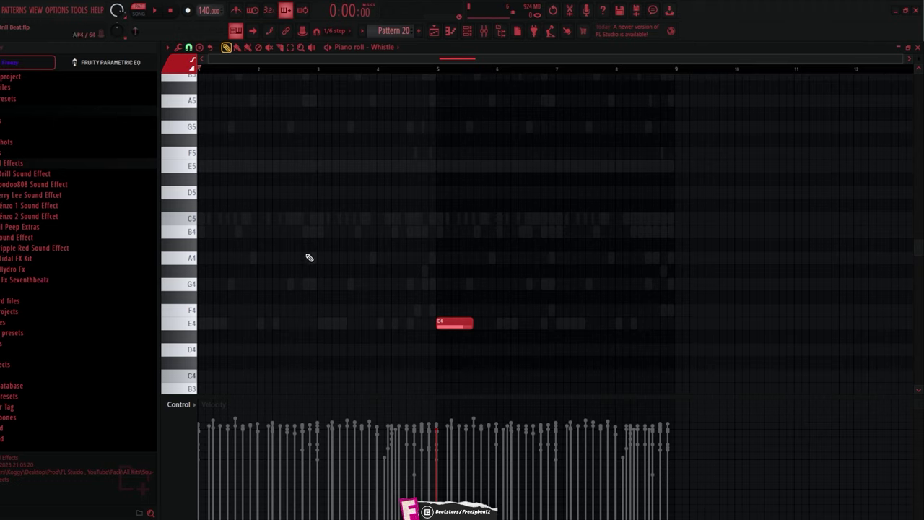
Move the playhead to bar 5, at the start of the Whistle's E4 note
click(437, 68)
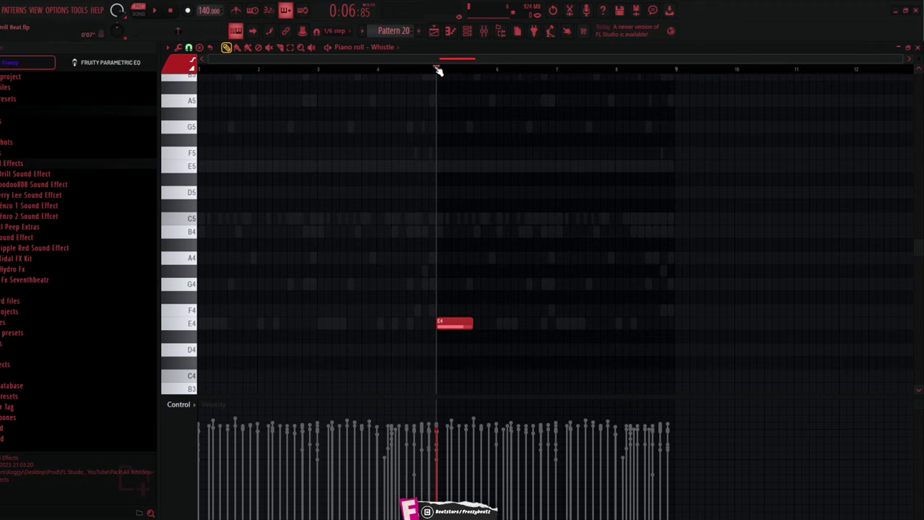